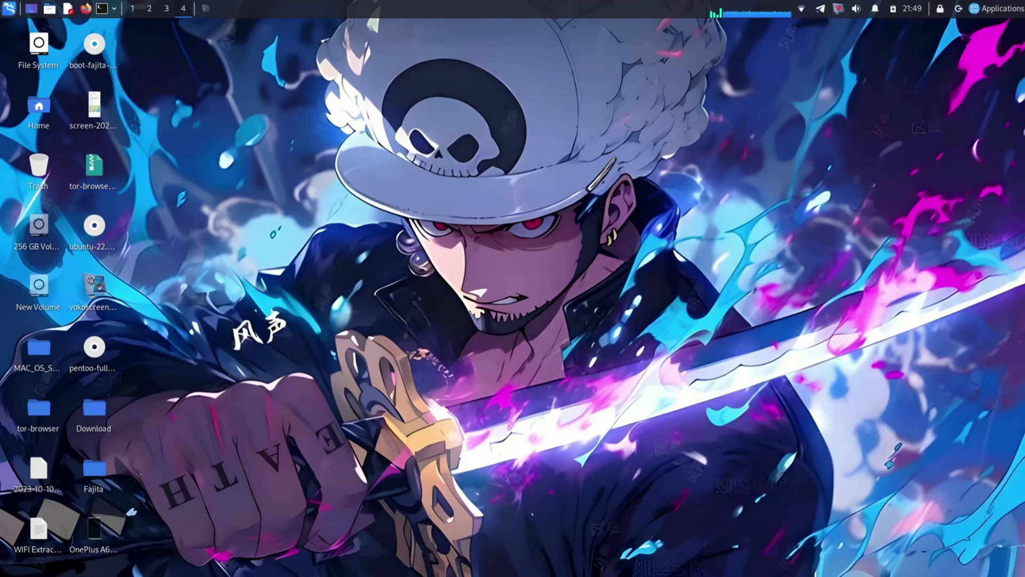
Open the Fajita folder and check sizes of the DivestOS zip, copy_partitions.zip and both TWRP files
double_click(97, 470)
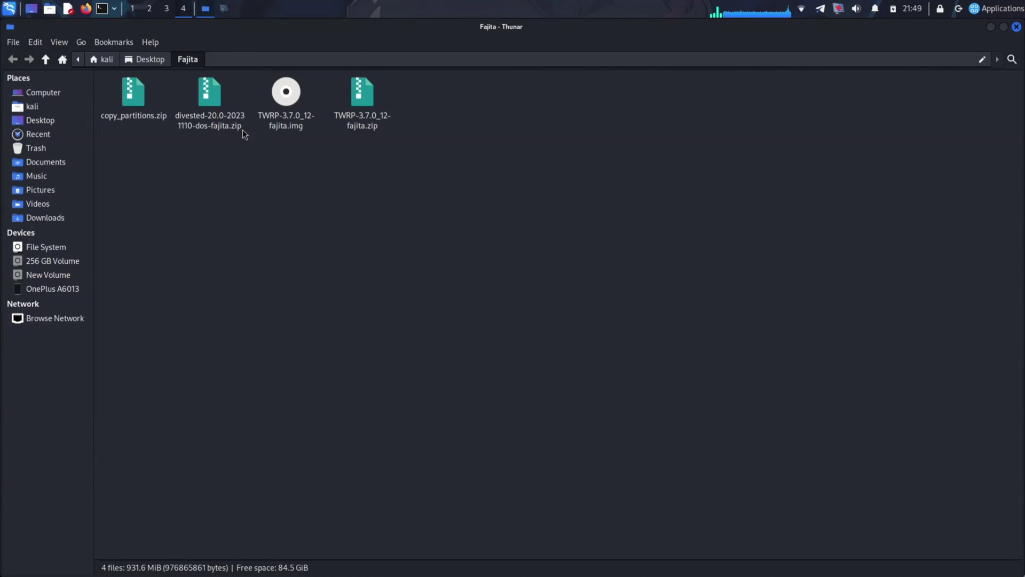
click(221, 119)
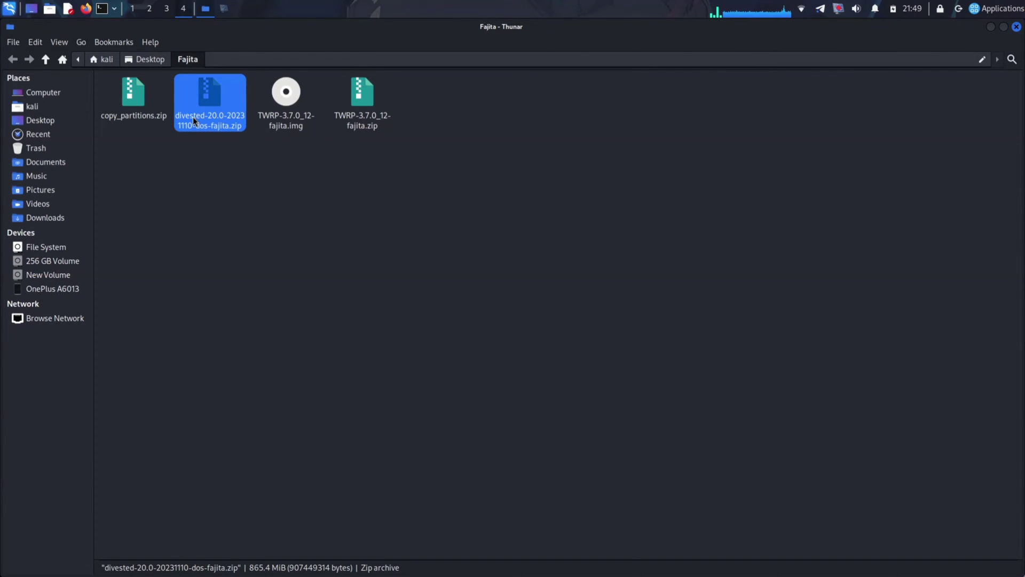
click(126, 107)
click(270, 109)
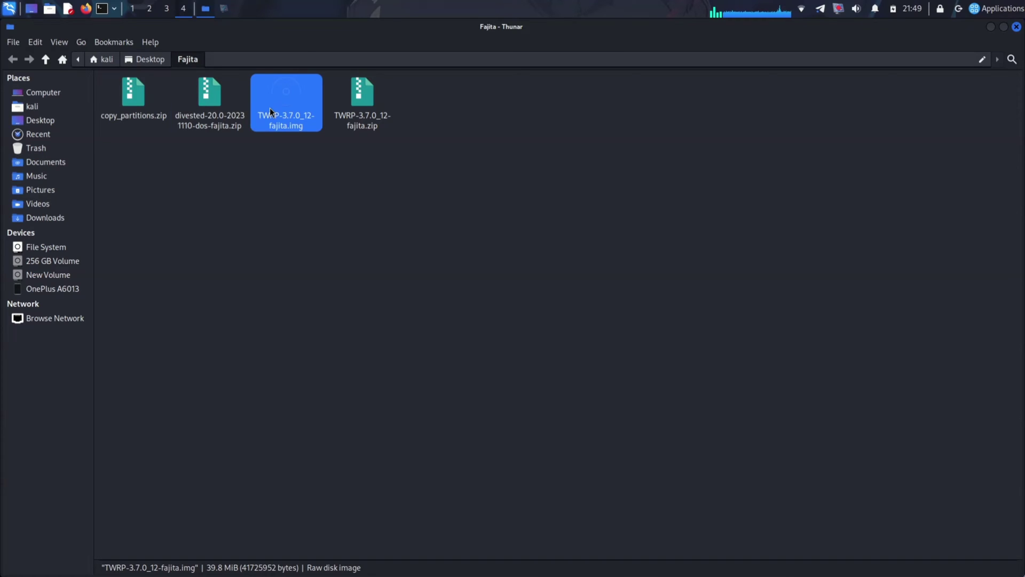
click(354, 115)
click(392, 213)
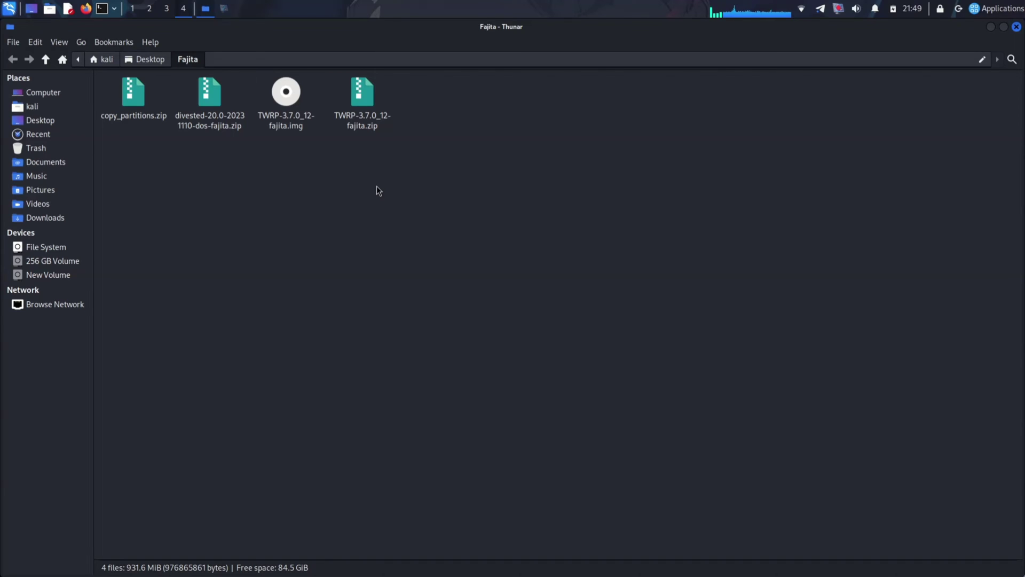
Open a terminal in the Fajita folder and rerun fastboot boot of TWRP-3.7.0_12-fajita.img
right_click(416, 168)
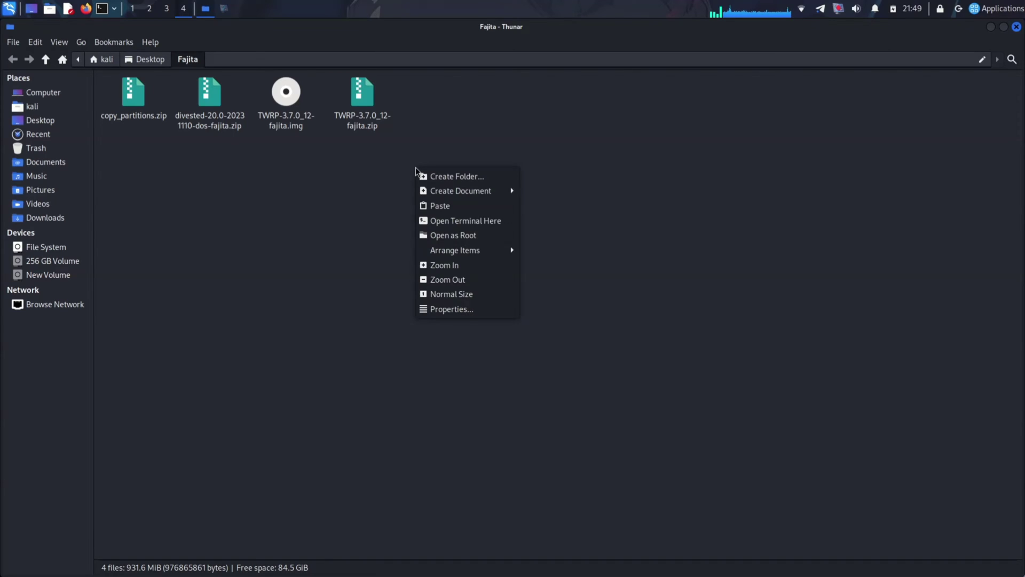
click(493, 224)
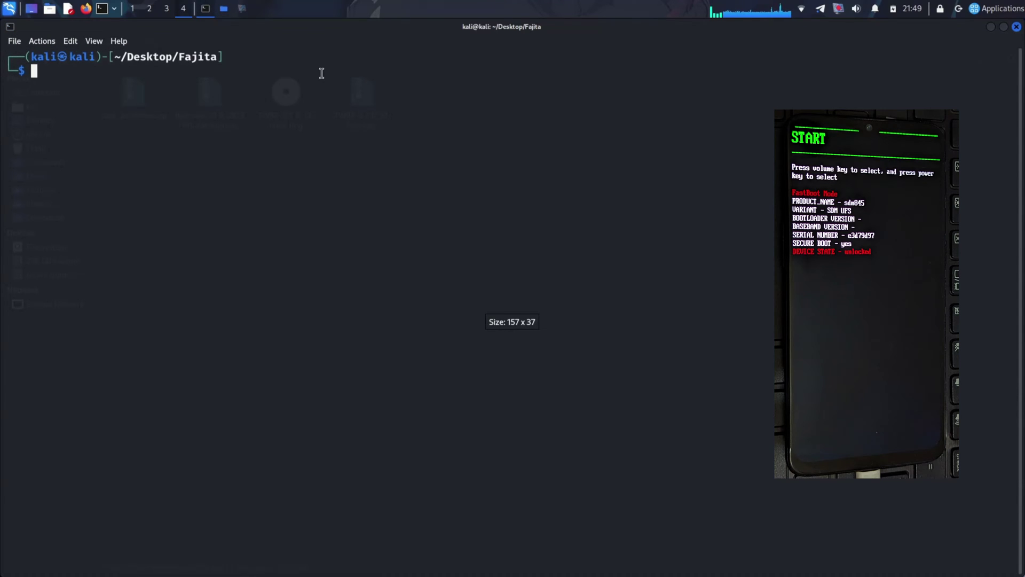
text(f)
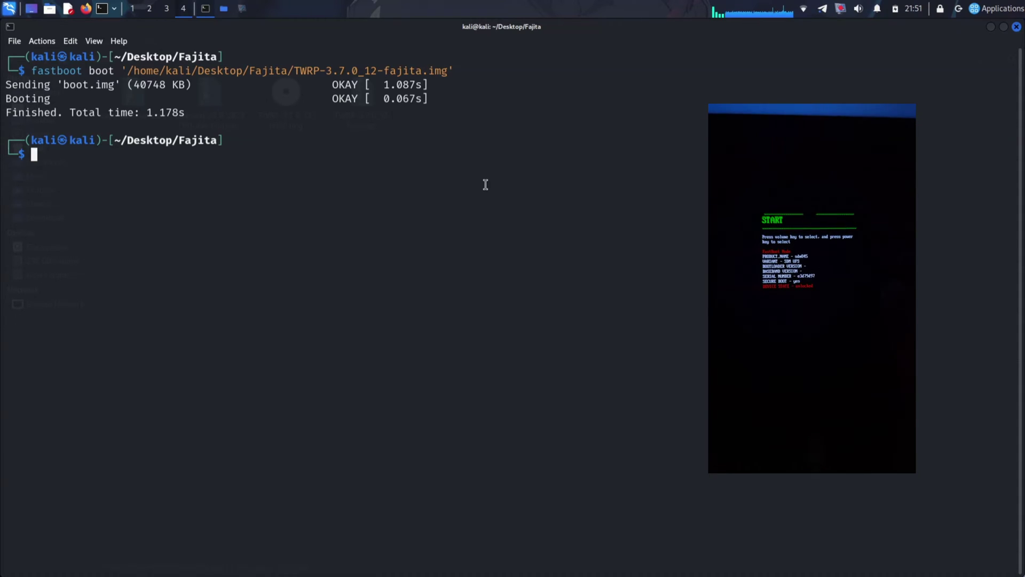
key(Up)
key(Return)
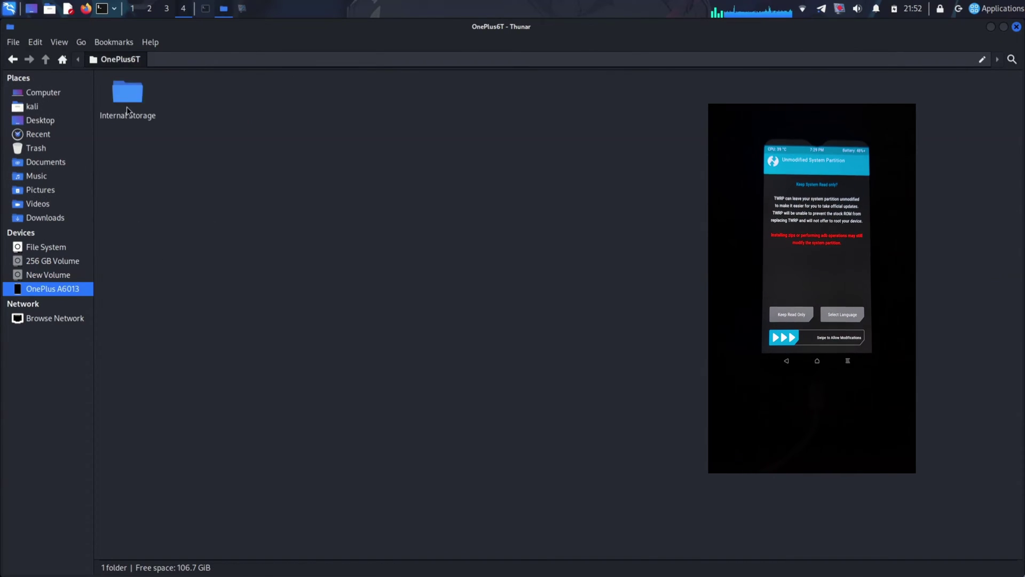
Open the OnePlus A6013's Internal Storage folder
double_click(127, 107)
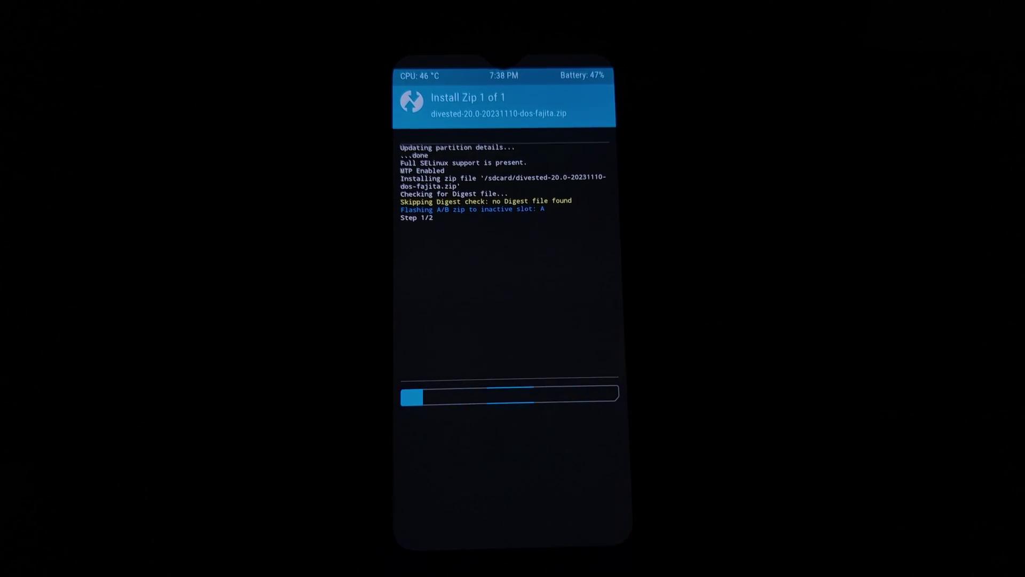
Reboot the phone to System once the DivestOS zip install completes
click(536, 475)
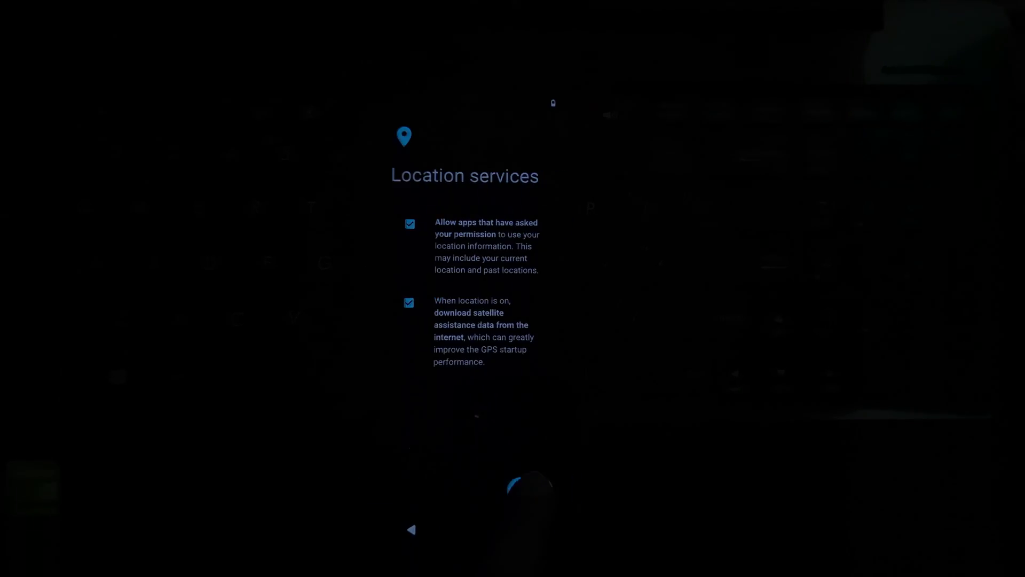
Go through the DivestOS setup pages, skipping fingerprint setup, up to restoring apps and data
click(526, 491)
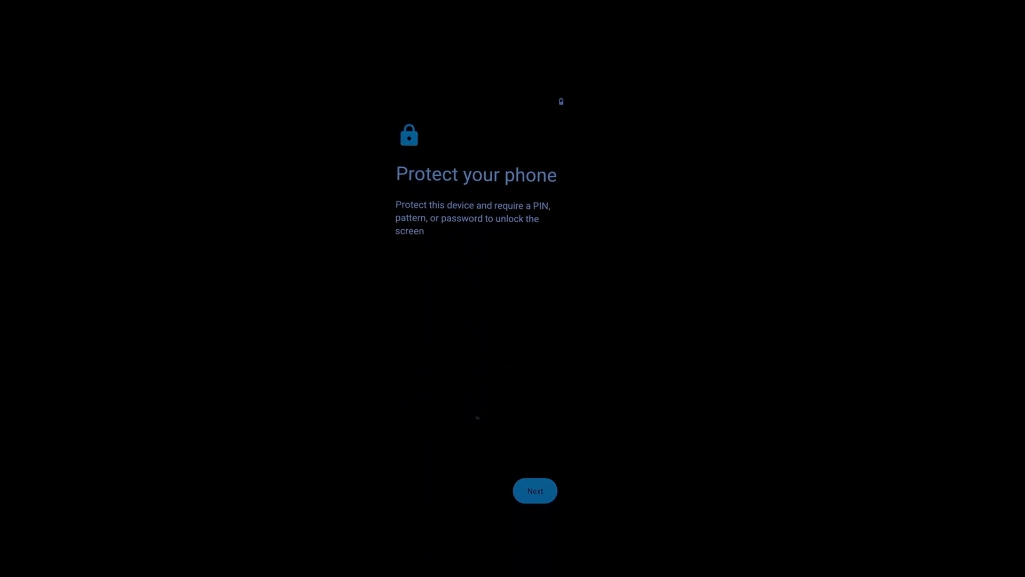
click(535, 490)
click(405, 490)
click(535, 490)
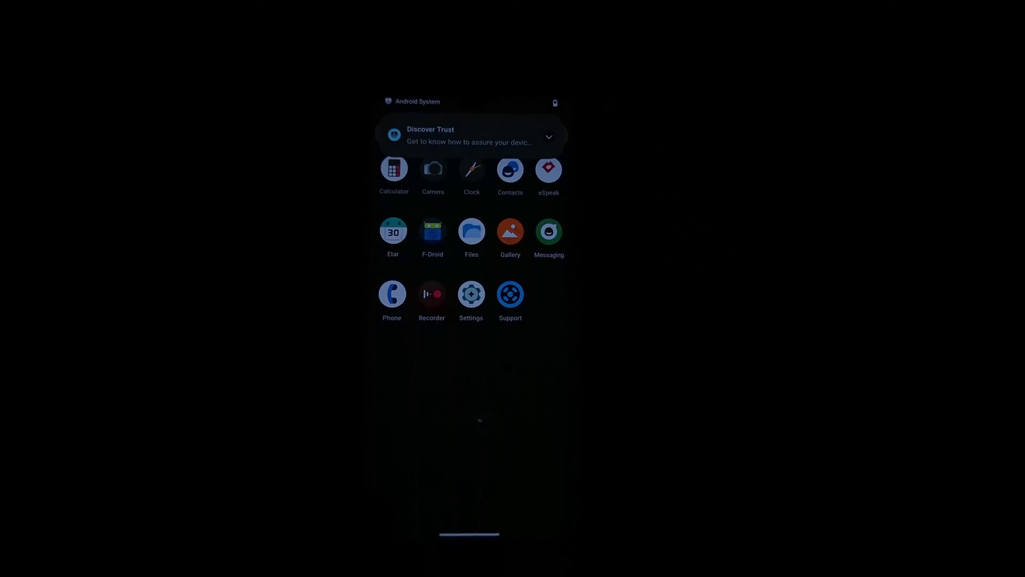
Open Settings from quick settings and view About phone for the ONEPLUS A6013
drag(473, 104, 473, 336)
drag(473, 200, 473, 440)
click(549, 185)
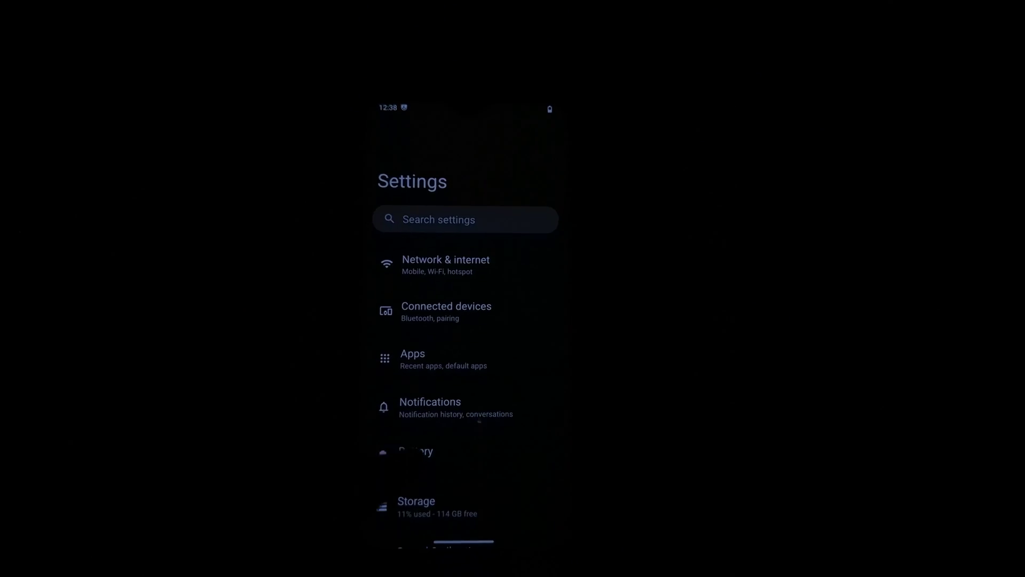
click(416, 451)
click(382, 128)
drag(473, 480, 472, 160)
click(435, 504)
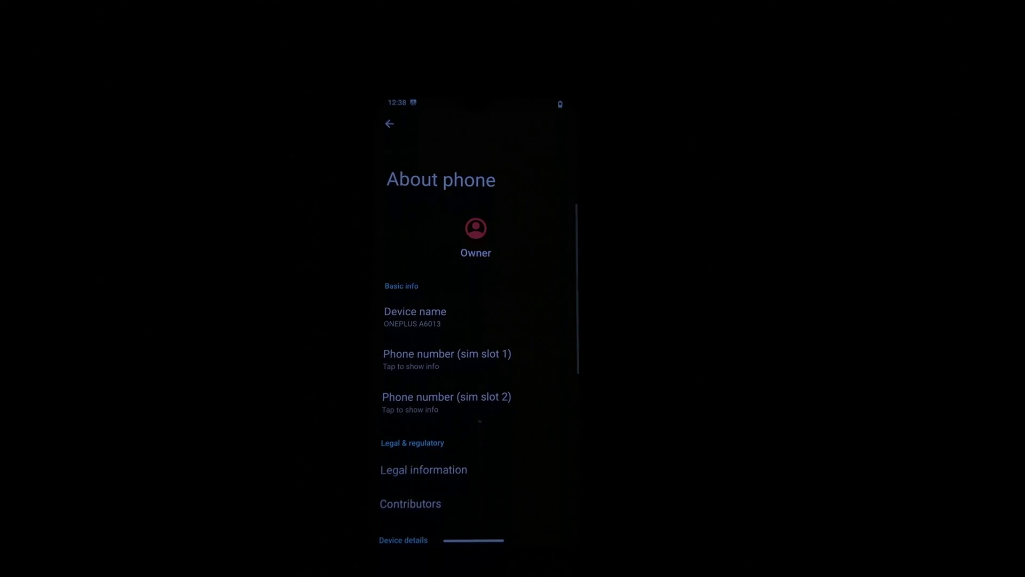